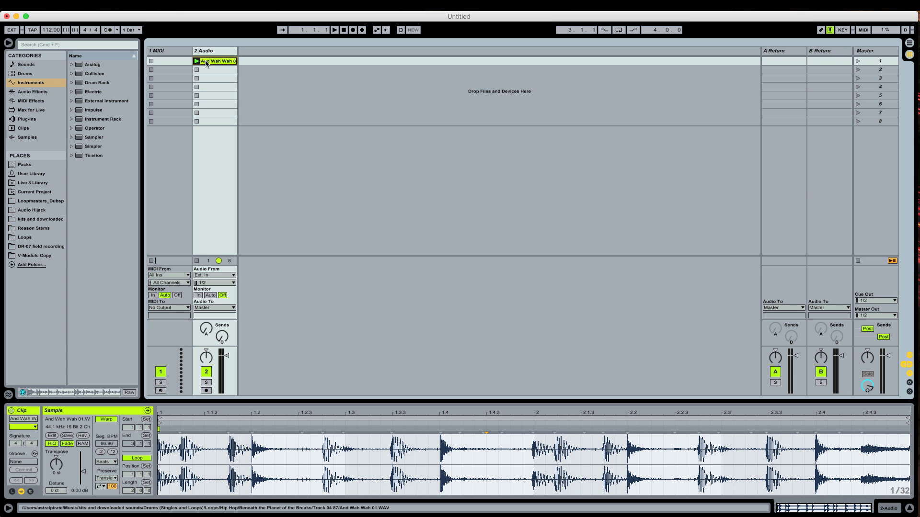
# - Play the And Wah Wah 01 drum loop and inspect how its waveform transients line up around 1.3.3
pyautogui.click(197, 61)
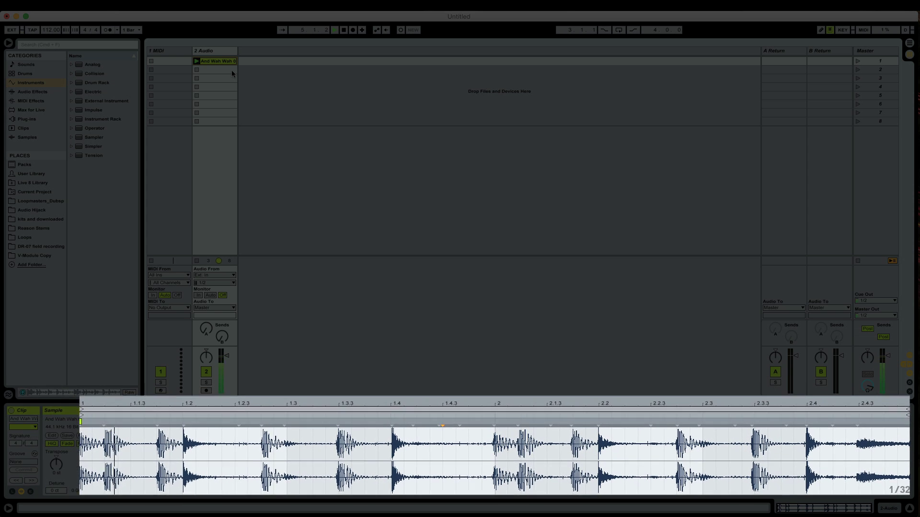
pyautogui.press('space')
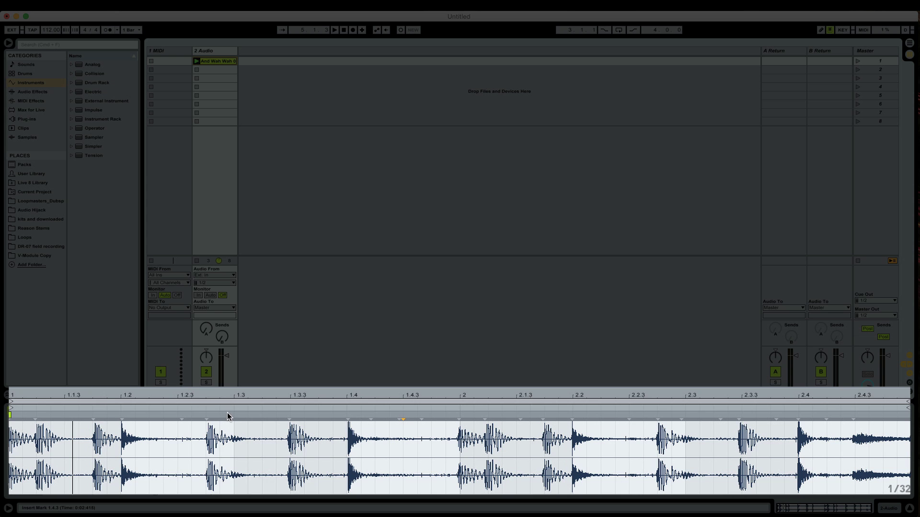
pyautogui.moveTo(289, 399); pyautogui.dragTo(297, 453)
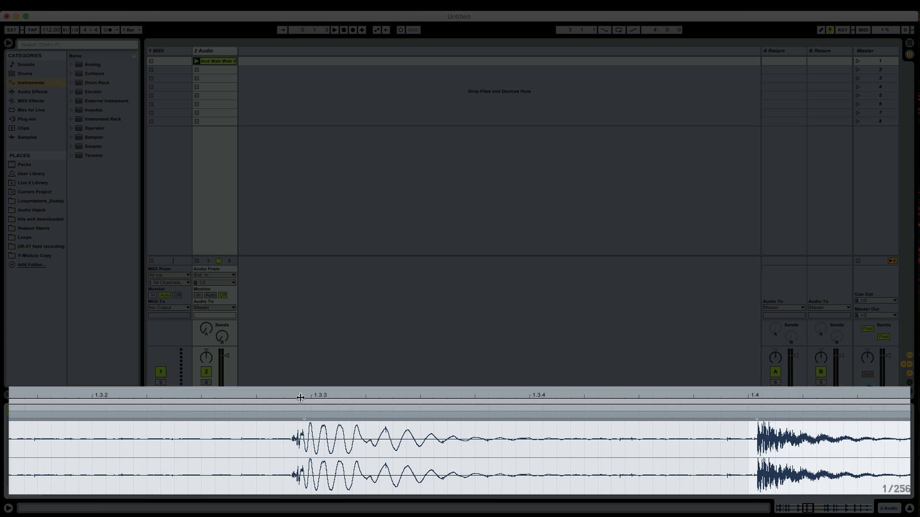
pyautogui.moveTo(300, 396); pyautogui.dragTo(290, 413)
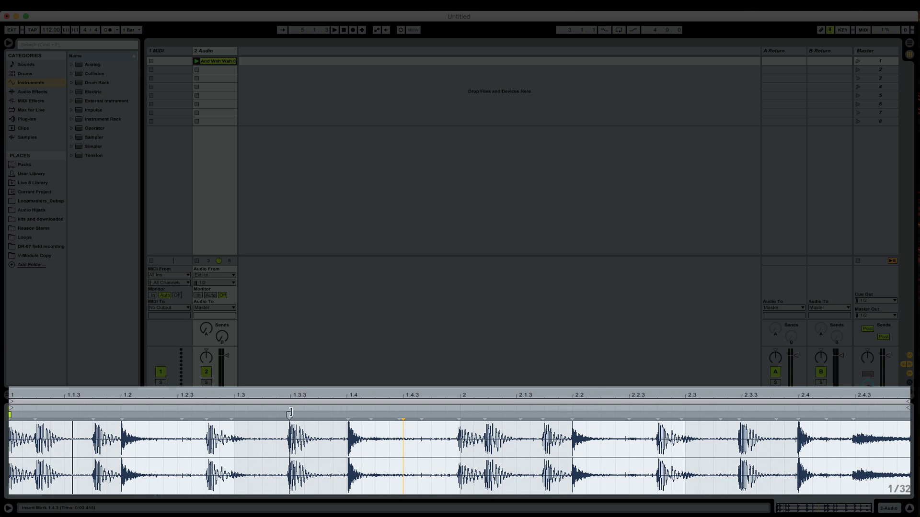
# - Delete the unneeded transient markers in the quiet gaps between the drum hits across both bars of the And Wah Wah 01 sample
pyautogui.click(182, 432)
pyautogui.click(165, 434)
pyautogui.moveTo(363, 451); pyautogui.dragTo(428, 454)
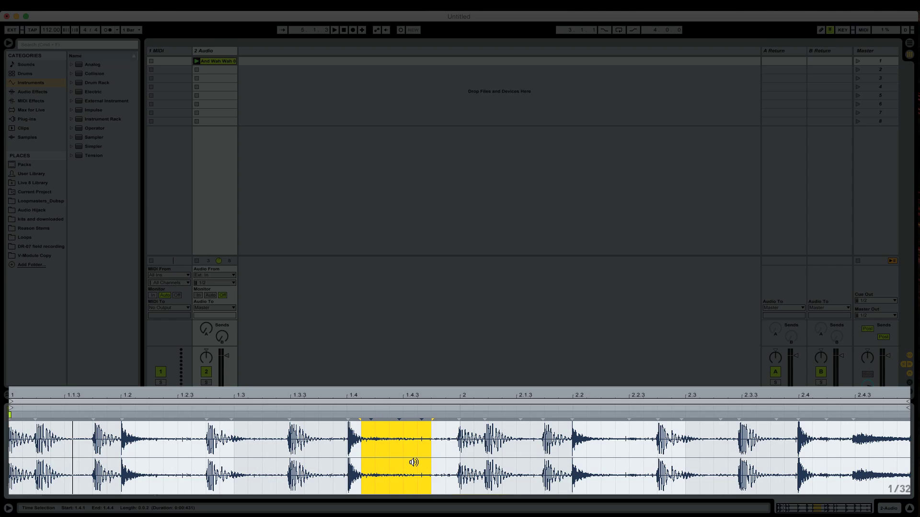
pyautogui.click(390, 448)
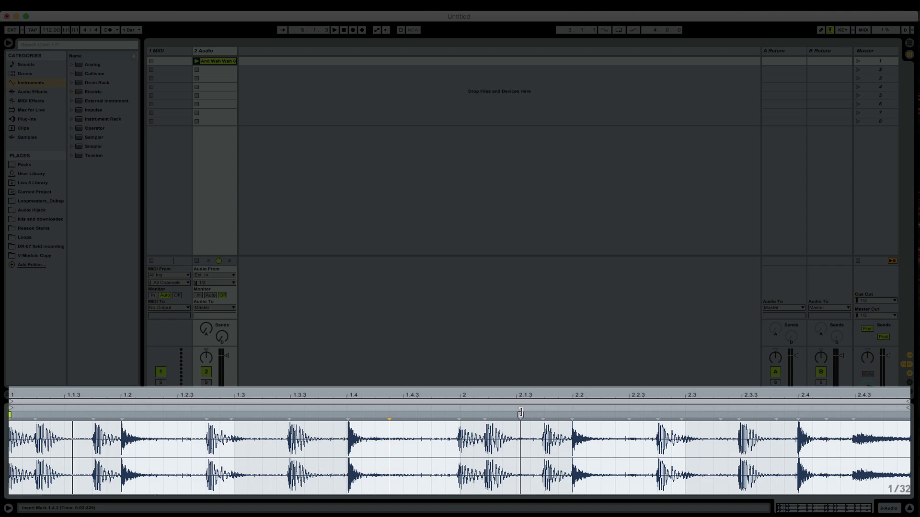
pyautogui.click(629, 417)
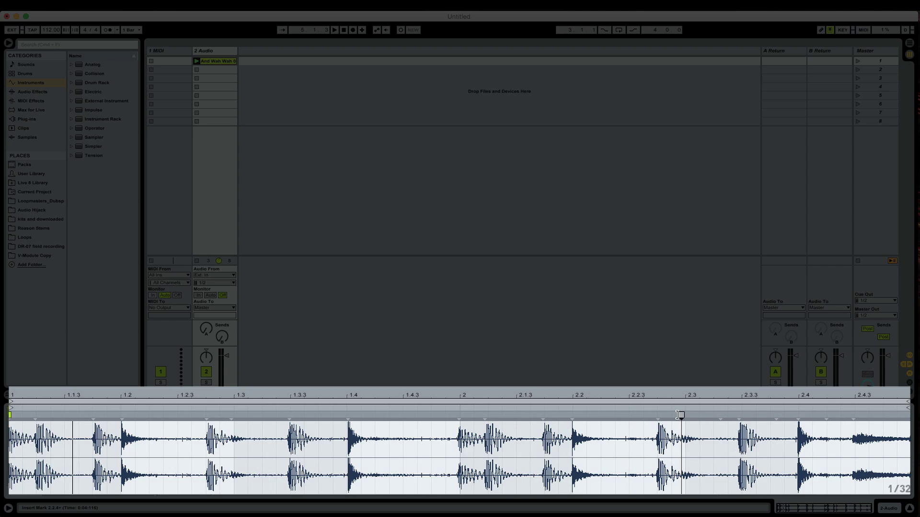
pyautogui.click(720, 414)
pyautogui.click(776, 416)
pyautogui.click(825, 417)
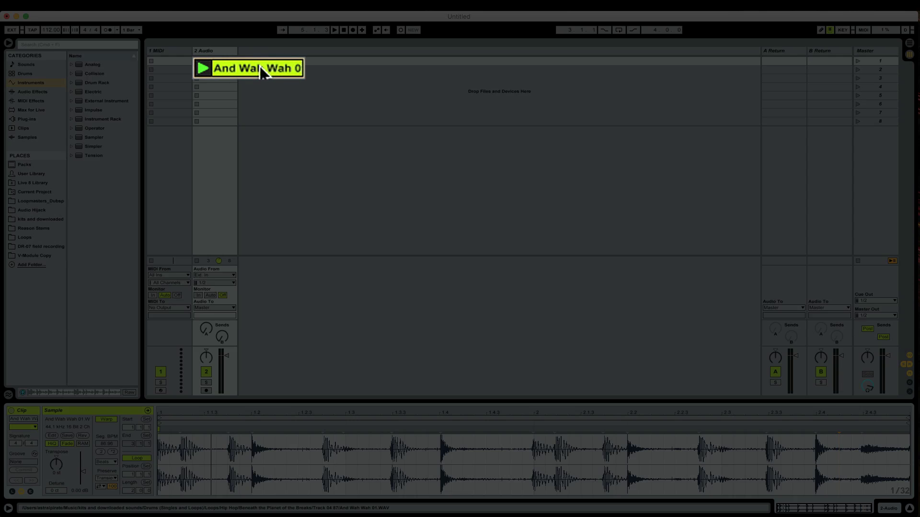
# - Slice the And Wah Wah 01 audio clip to a new MIDI track, with one slice per Transient and the Built-in slicing preset
pyautogui.rightClick(261, 72)
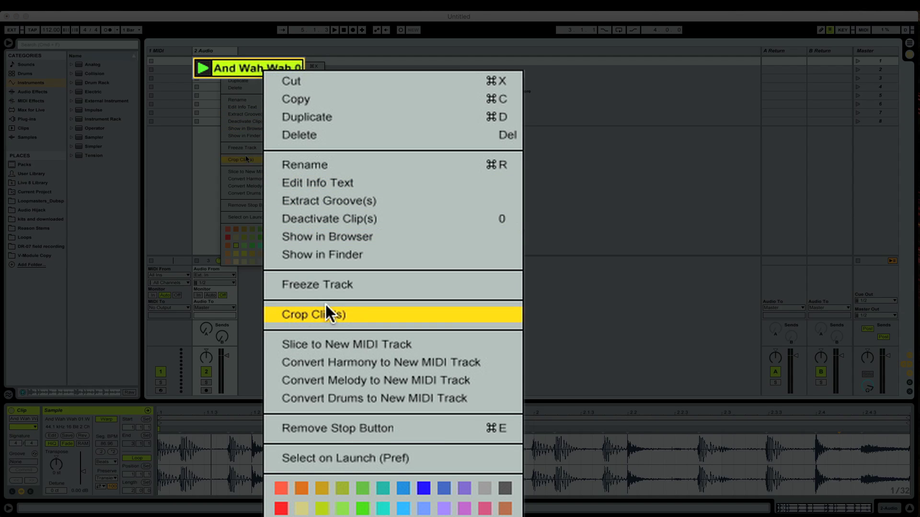
pyautogui.click(253, 171)
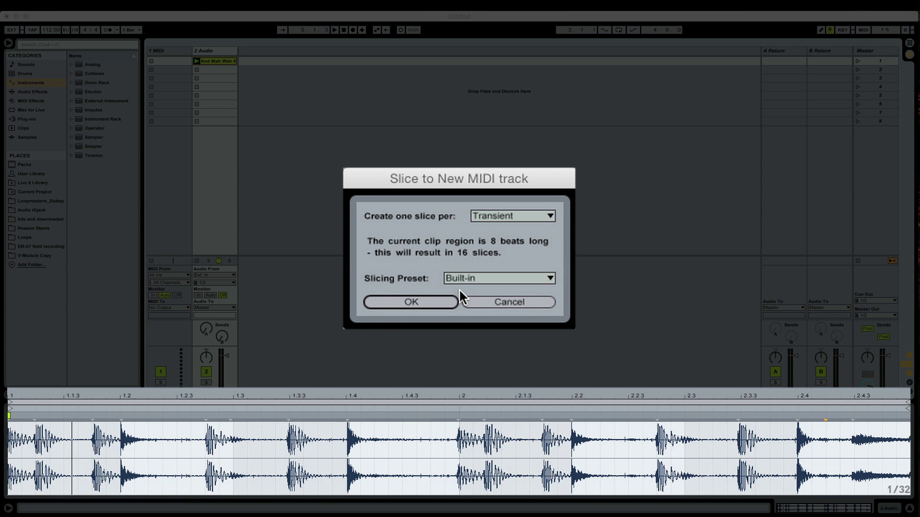
pyautogui.click(411, 302)
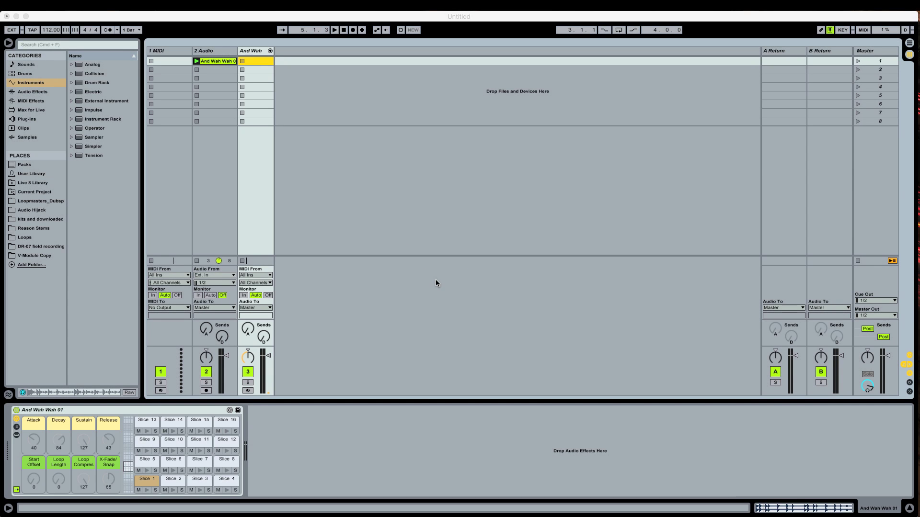
# - Open the sliced MIDI clip in an enlarged note editor and play it to check the slice sequence
pyautogui.click(255, 62)
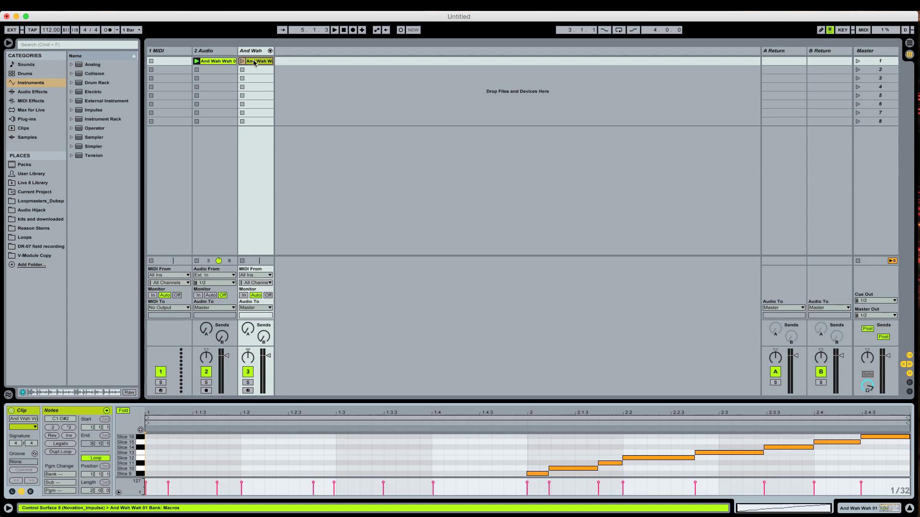
pyautogui.moveTo(440, 401); pyautogui.dragTo(448, 262)
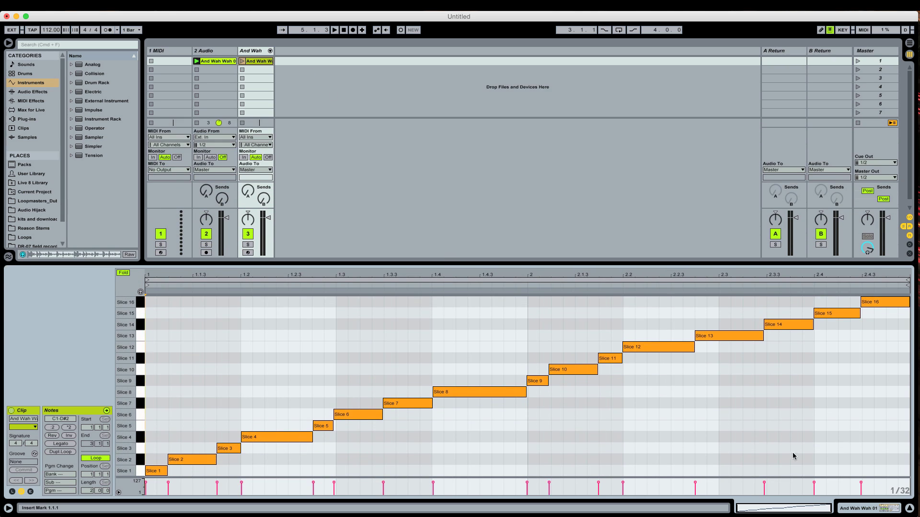
pyautogui.click(859, 509)
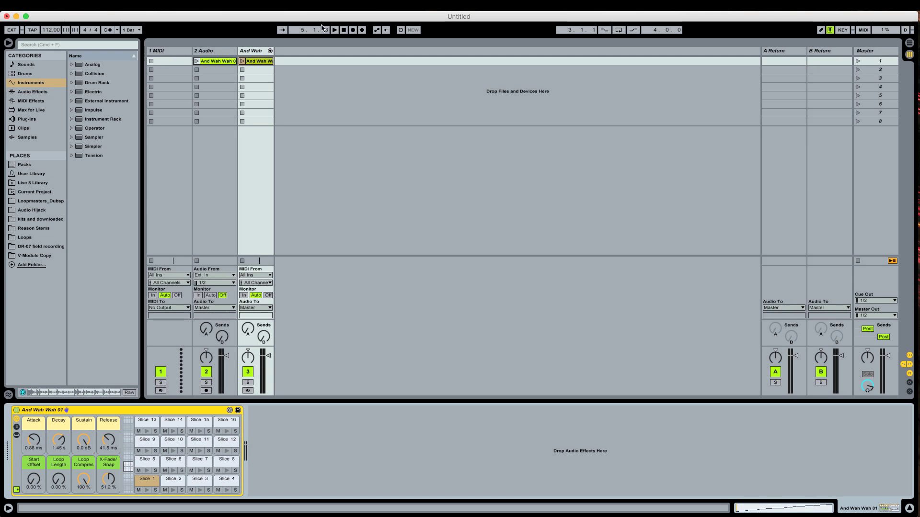
pyautogui.click(243, 61)
pyautogui.click(256, 62)
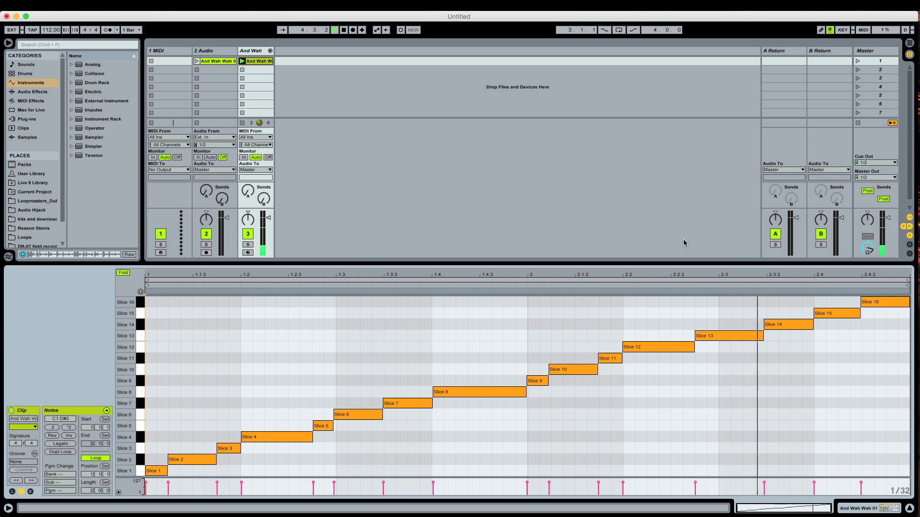
pyautogui.press('space')
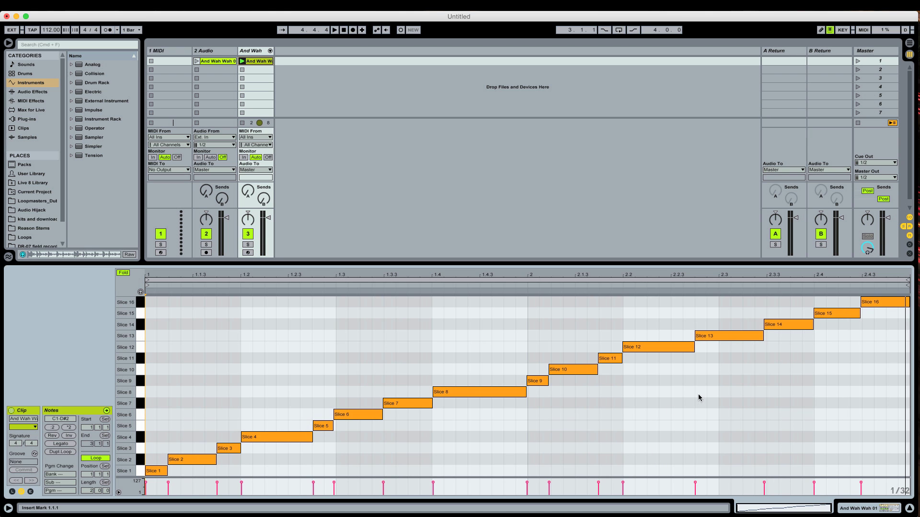
# - Show the sliced track's drum rack and display the sampler settings of Slice 1
pyautogui.hotkey('shift', 'Tab')
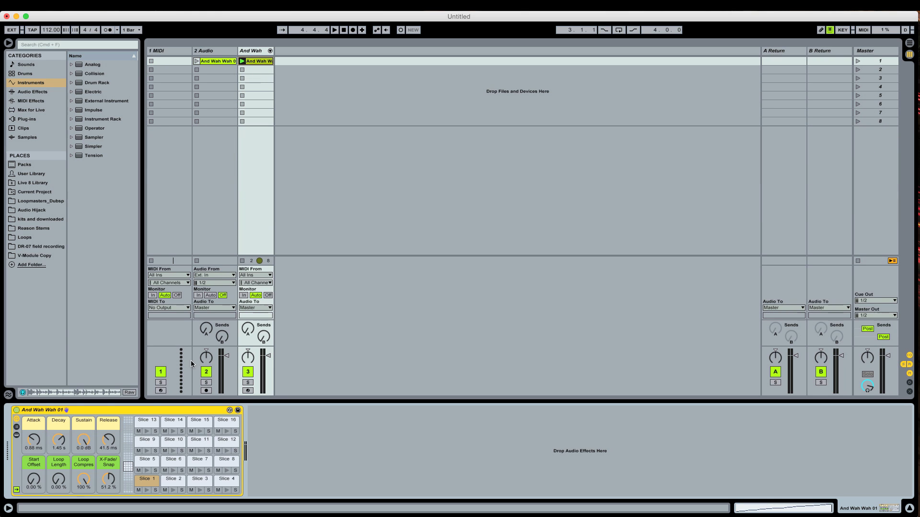
pyautogui.click(140, 482)
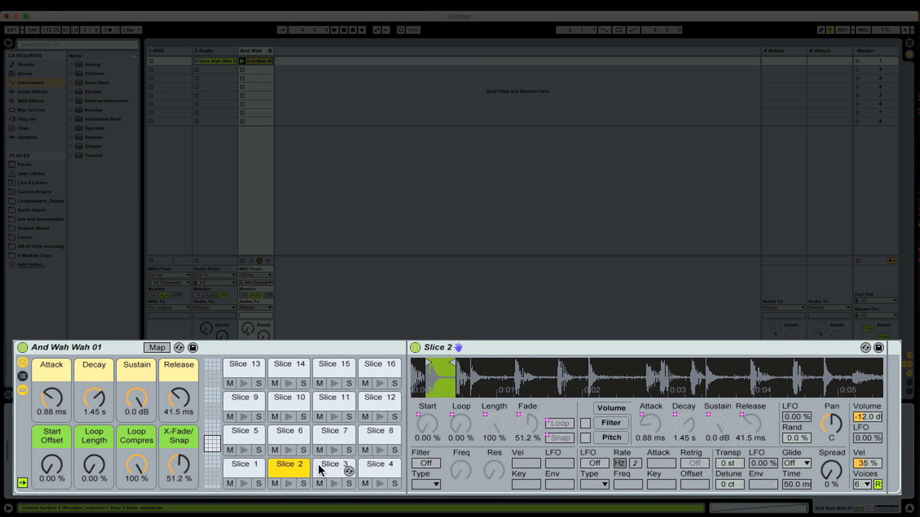
pyautogui.click(240, 472)
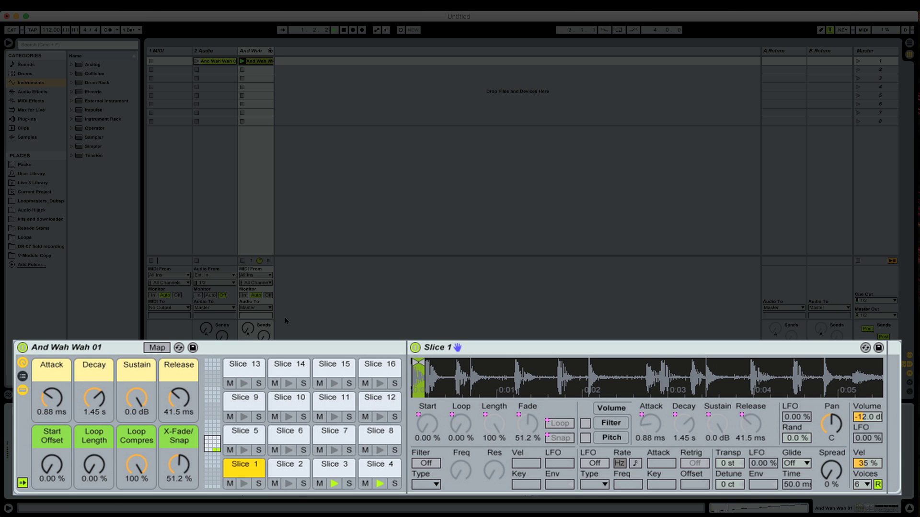
# - Try out the Loop Length and Loop Compress macros, returning them to 0 % and 100 %
pyautogui.click(95, 466)
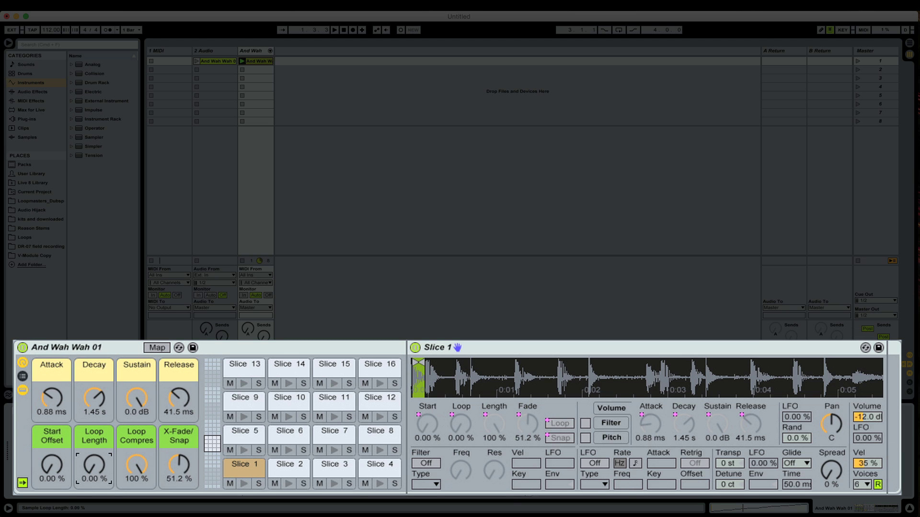
pyautogui.moveTo(95, 465)
pyautogui.mouseDown()
pyautogui.moveTo(94, 417)
pyautogui.moveTo(95, 450)
pyautogui.mouseUp()
pyautogui.moveTo(97, 466); pyautogui.dragTo(97, 433)
pyautogui.moveTo(139, 469); pyautogui.dragTo(94, 477)
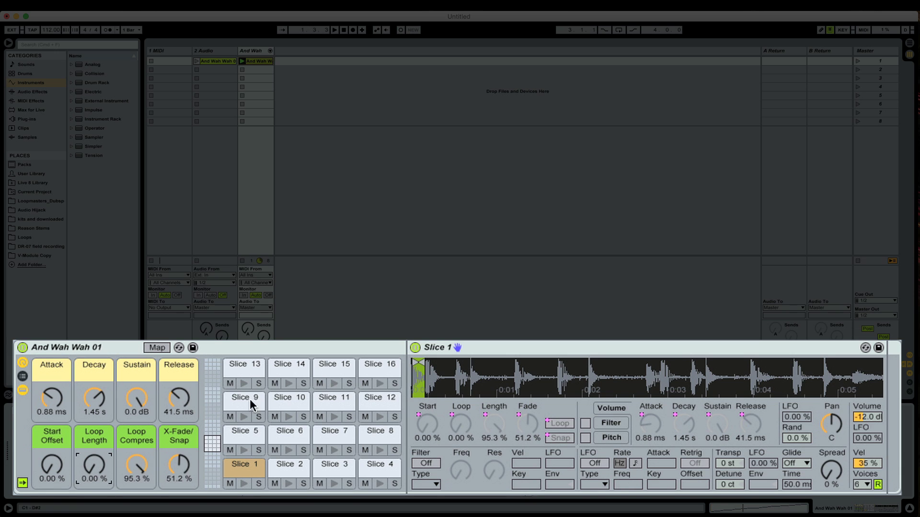
pyautogui.moveTo(126, 470); pyautogui.dragTo(134, 462)
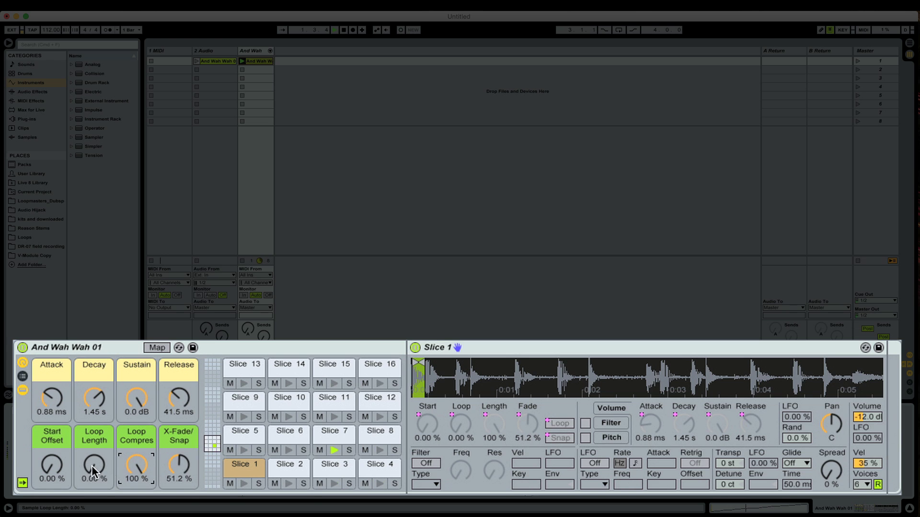
# - During playback, adjust the rack's Loop Length macro to 21.3 % and its Loop Compress macro to 43.3 %
pyautogui.moveTo(91, 466); pyautogui.dragTo(136, 488)
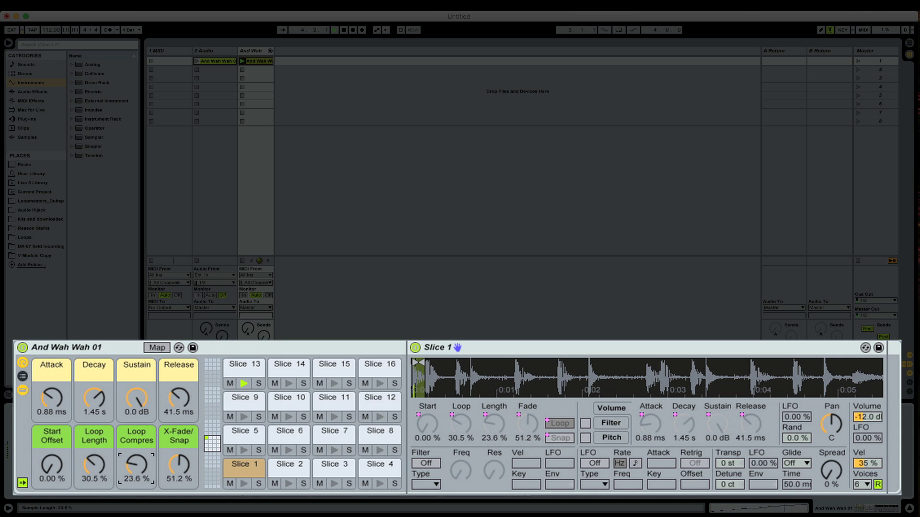
pyautogui.moveTo(94, 465); pyautogui.dragTo(137, 467)
pyautogui.press('space')
pyautogui.moveTo(132, 472)
pyautogui.mouseDown()
pyautogui.moveTo(133, 480)
pyautogui.moveTo(137, 467)
pyautogui.mouseUp()
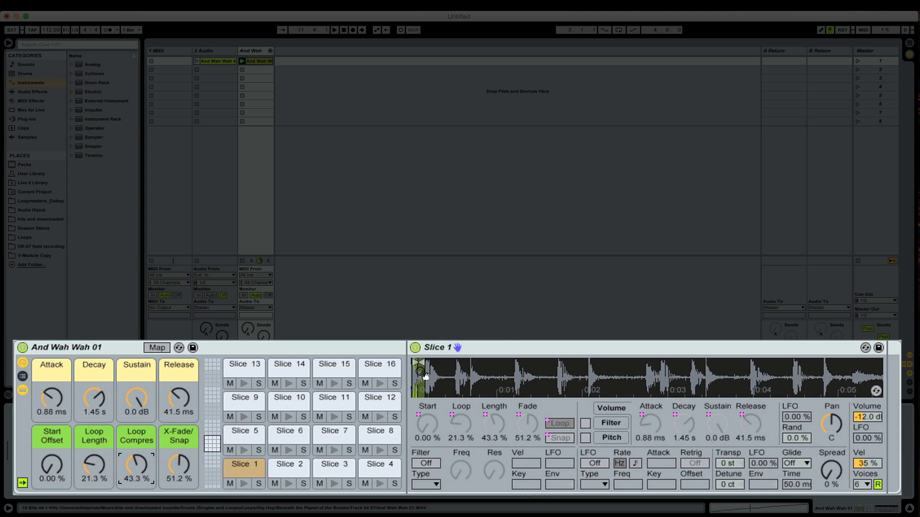
# - Zoom in on Slice 1's waveform region and set Loop Length to 46.1 % and Loop Compress to 19.7 %
pyautogui.moveTo(421, 374); pyautogui.dragTo(422, 393)
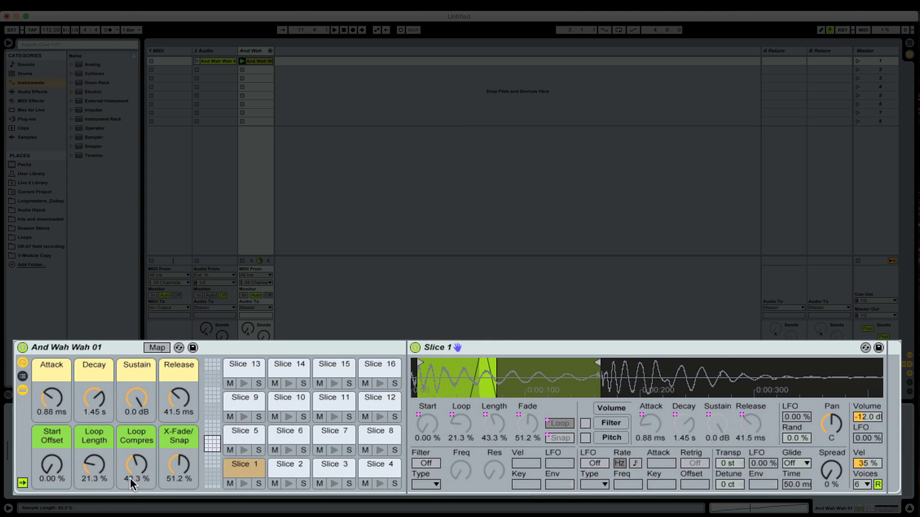
pyautogui.moveTo(135, 479); pyautogui.dragTo(135, 456)
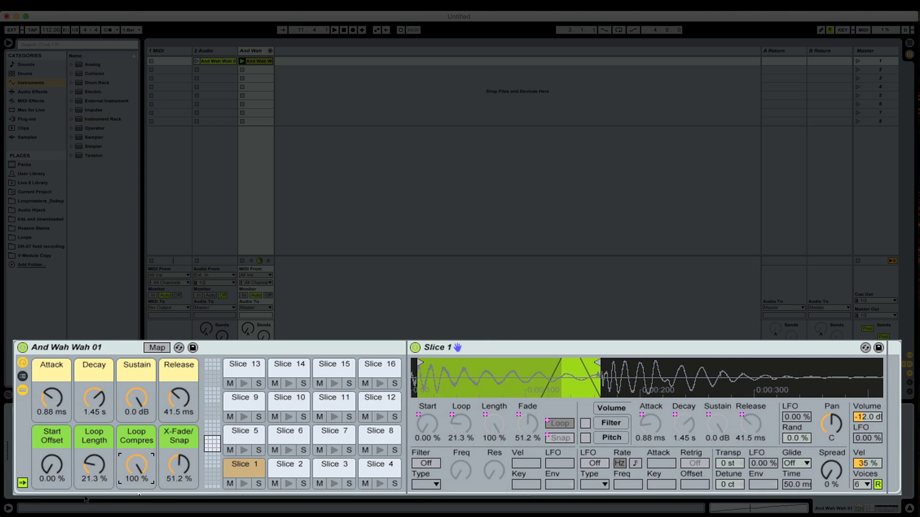
pyautogui.press('space')
pyautogui.moveTo(136, 464); pyautogui.dragTo(136, 478)
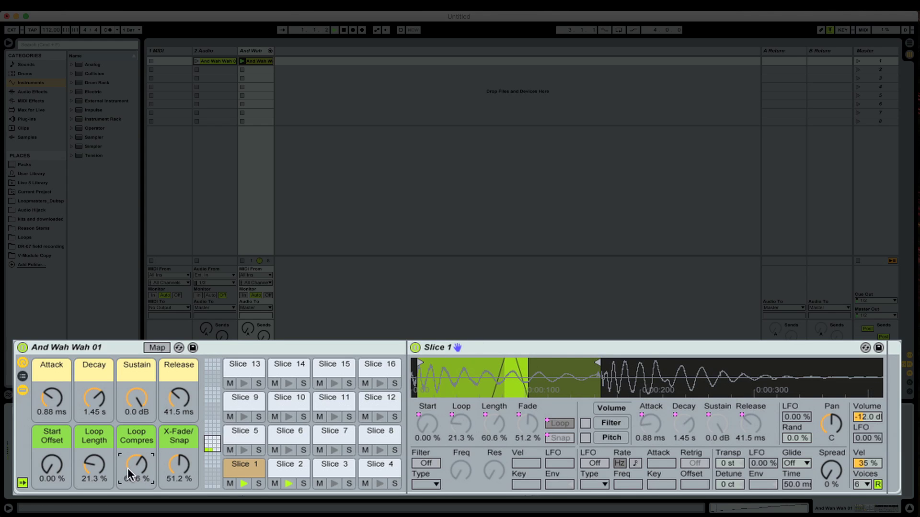
pyautogui.moveTo(132, 474); pyautogui.dragTo(90, 465)
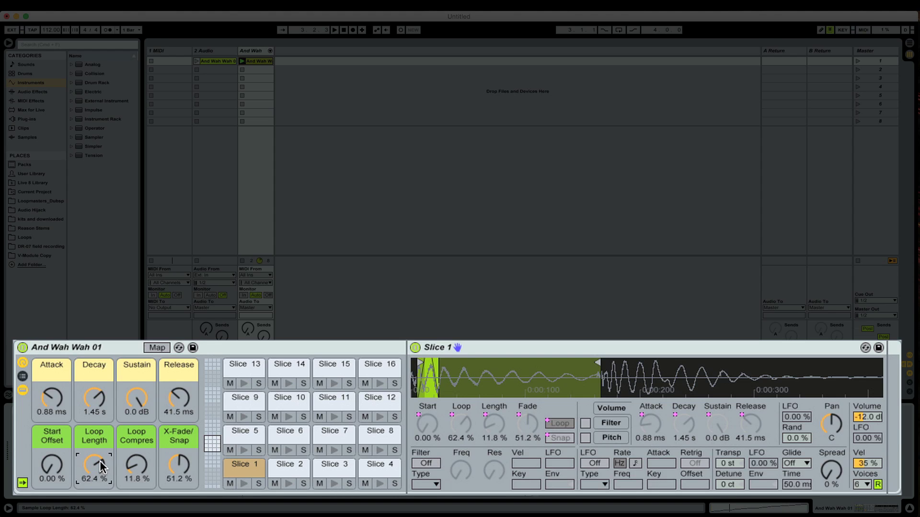
pyautogui.moveTo(94, 465); pyautogui.dragTo(123, 480)
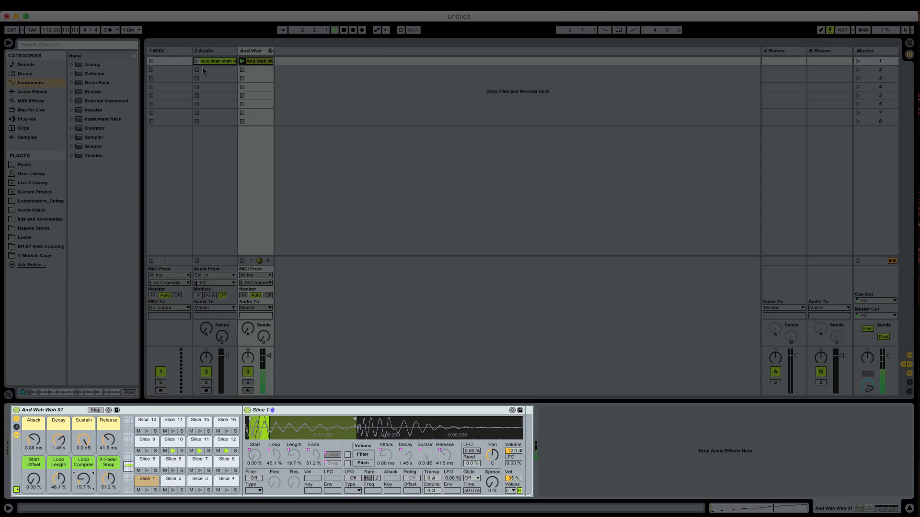
# - Launch the original audio clip alongside the sliced one and lower the volume of both tracks together
pyautogui.click(199, 62)
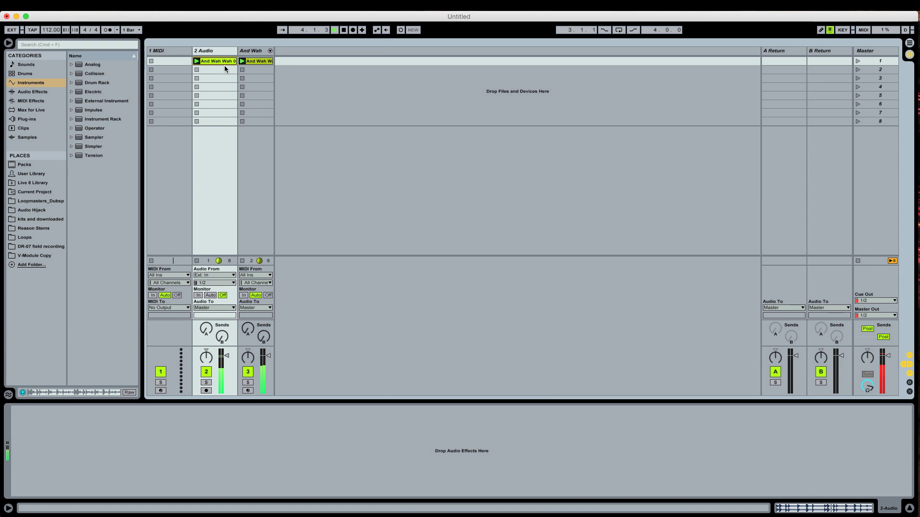
pyautogui.click(211, 51)
pyautogui.keyDown('shift'); pyautogui.click(251, 51); pyautogui.keyUp('shift')
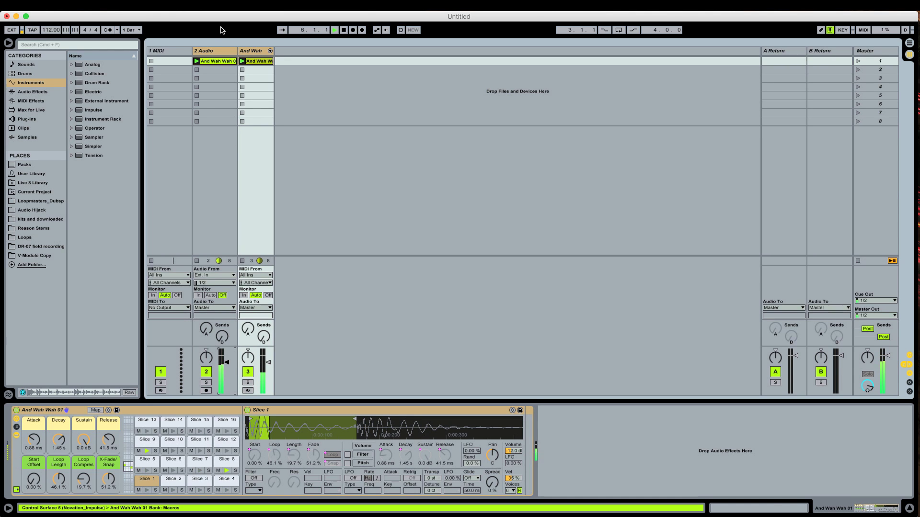
pyautogui.click(223, 357)
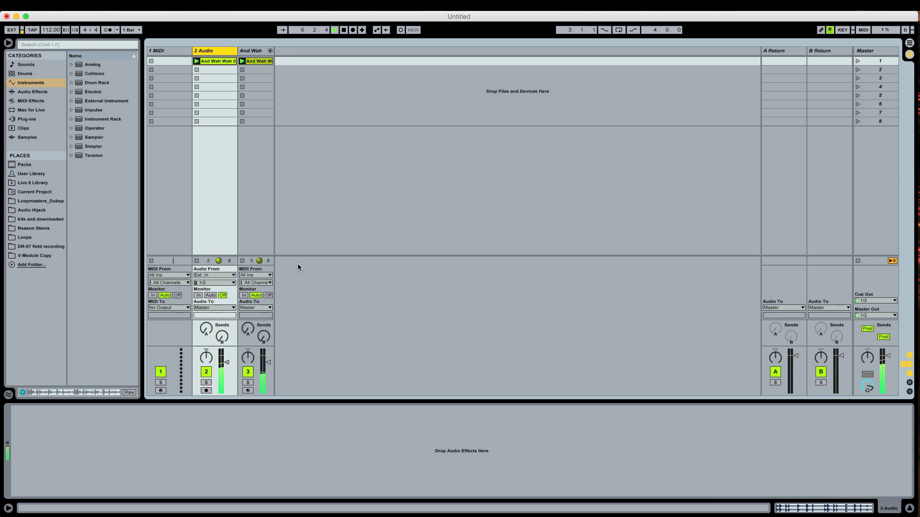
# - Set the sliced track's Loop Length to 24.1 % and Loop Compress to 9.45 %, and toggle the original audio track's output to compare
pyautogui.click(249, 49)
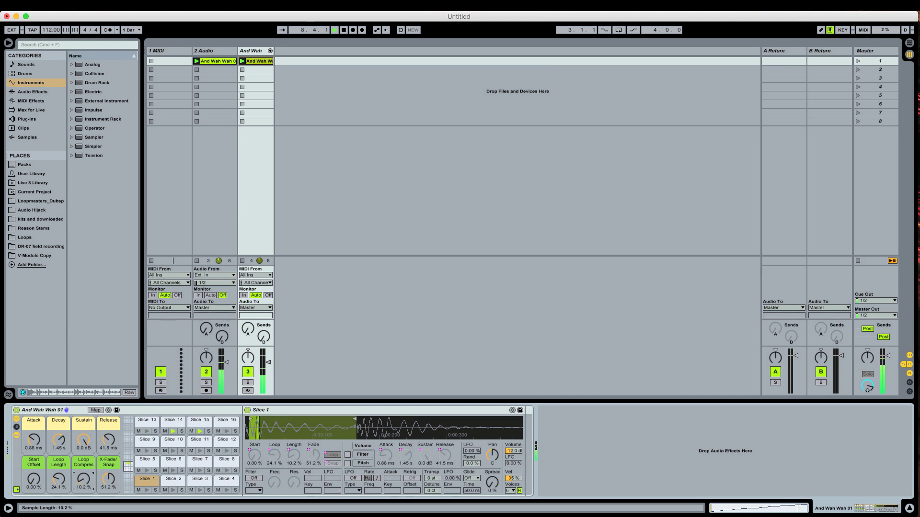
pyautogui.moveTo(83, 480); pyautogui.dragTo(82, 483)
pyautogui.click(206, 372)
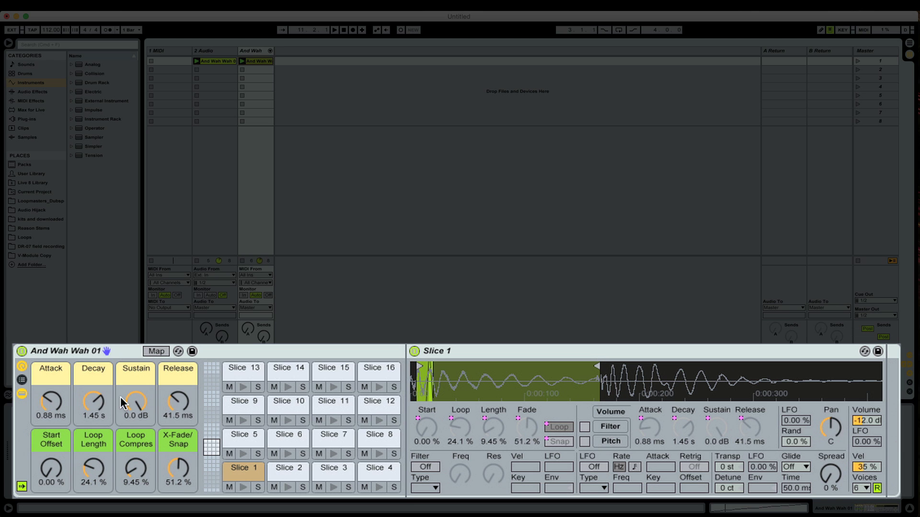
# - Set the drum rack's Sustain macro to -inf dB
pyautogui.moveTo(132, 406); pyautogui.dragTo(130, 410)
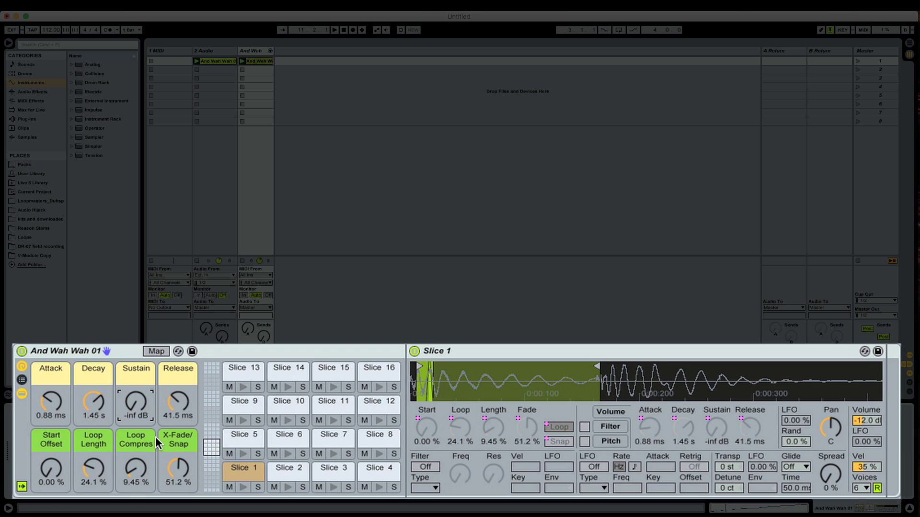
# - Set the drum rack's Loop Compress to 8.66 % and sweep its Decay down to 304 ms, finishing at 3.44 s
pyautogui.moveTo(88, 401)
pyautogui.mouseDown()
pyautogui.moveTo(88, 415)
pyautogui.moveTo(88, 403)
pyautogui.mouseUp()
pyautogui.moveTo(94, 403); pyautogui.dragTo(101, 431)
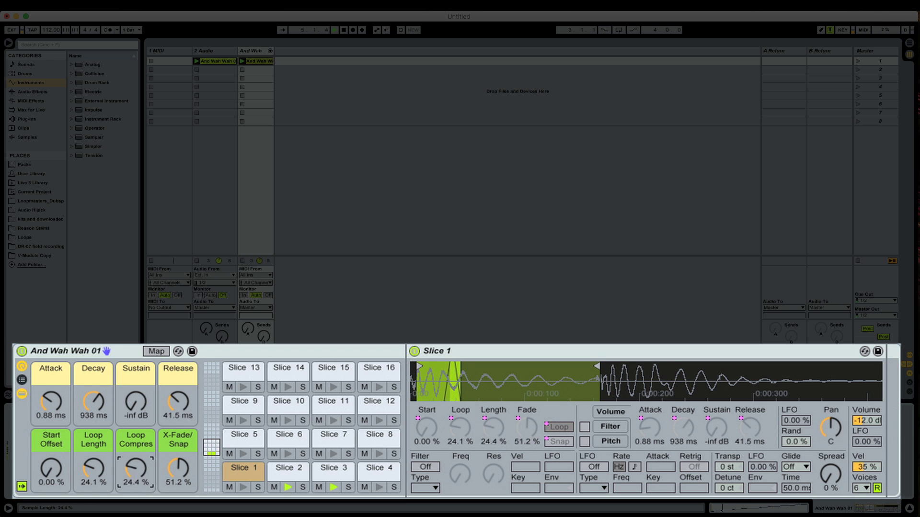
pyautogui.moveTo(134, 474); pyautogui.dragTo(133, 474)
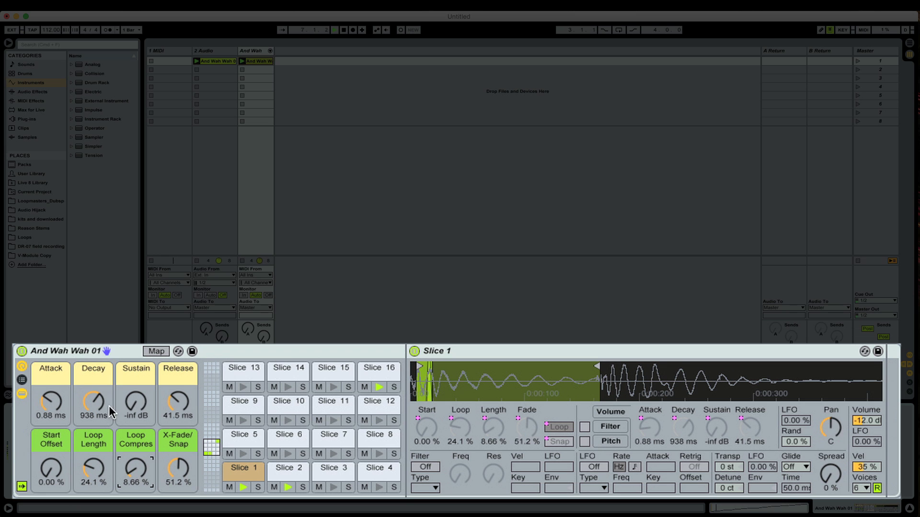
pyautogui.moveTo(104, 408)
pyautogui.mouseDown()
pyautogui.moveTo(103, 379)
pyautogui.moveTo(103, 412)
pyautogui.mouseUp()
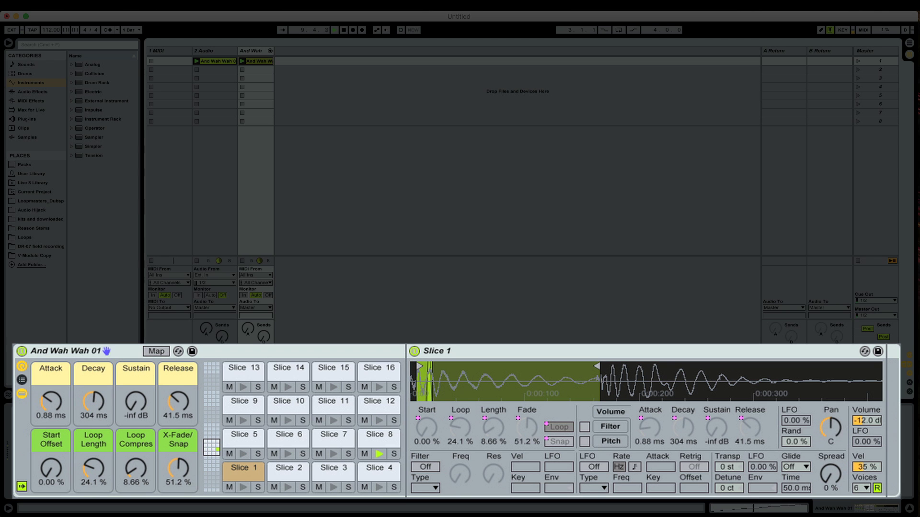
pyautogui.moveTo(96, 402)
pyautogui.mouseDown()
pyautogui.moveTo(97, 376)
pyautogui.moveTo(97, 405)
pyautogui.moveTo(97, 390)
pyautogui.mouseUp()
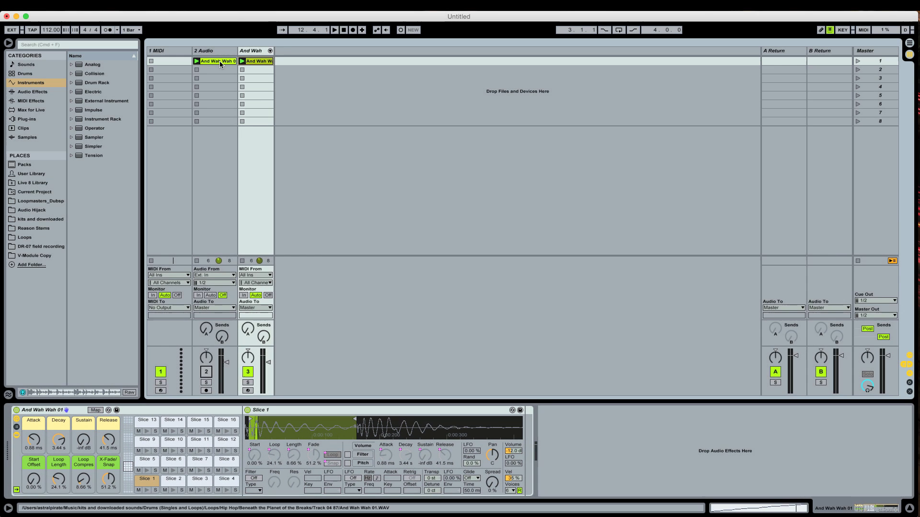
# - Compare the original audio clip's waveform with the sliced MIDI clip's notes, and return to the sliced track's drum rack
pyautogui.click(217, 61)
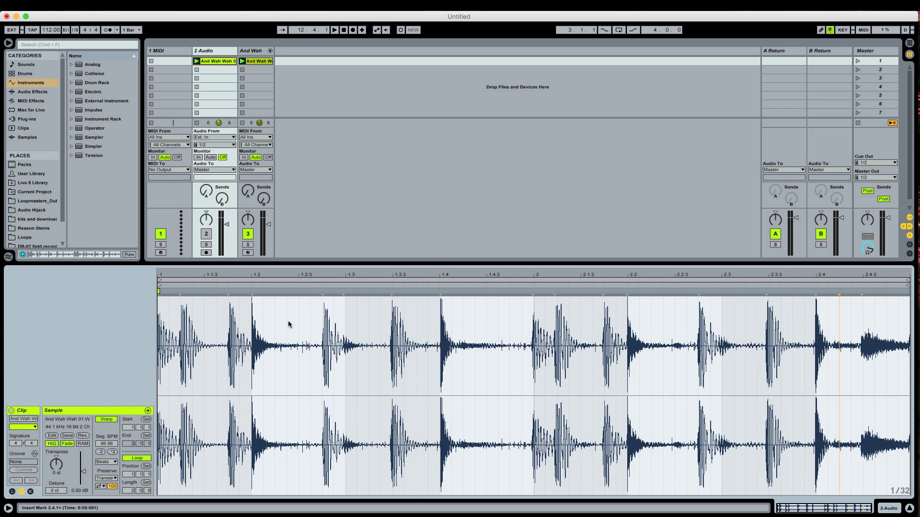
pyautogui.click(248, 59)
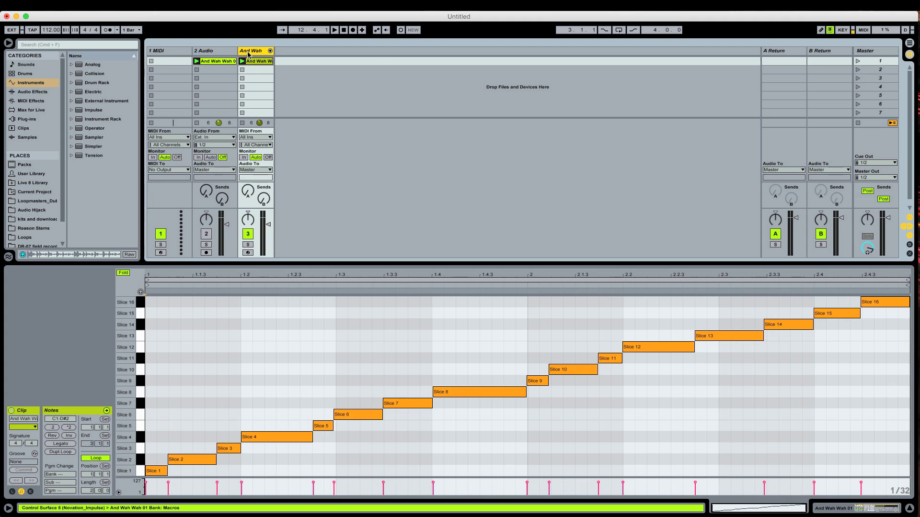
pyautogui.click(251, 63)
pyautogui.click(253, 51)
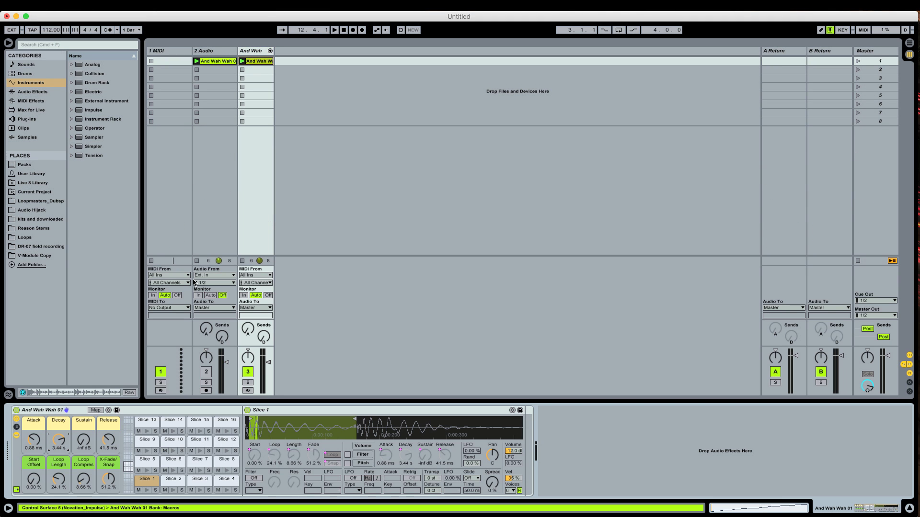